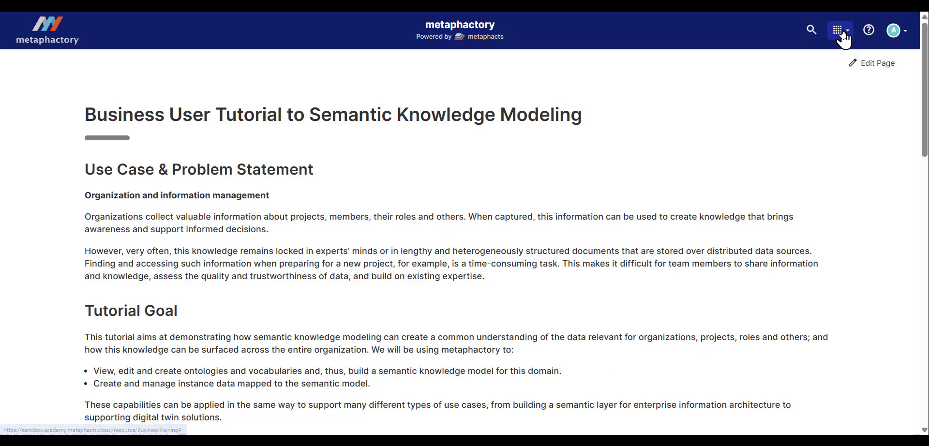
Step: Create a vocabulary titled "Industry vocabulary" with suggested IRI and namespace, saved to Git in assetStorage on the develop branch
click(838, 30)
click(754, 179)
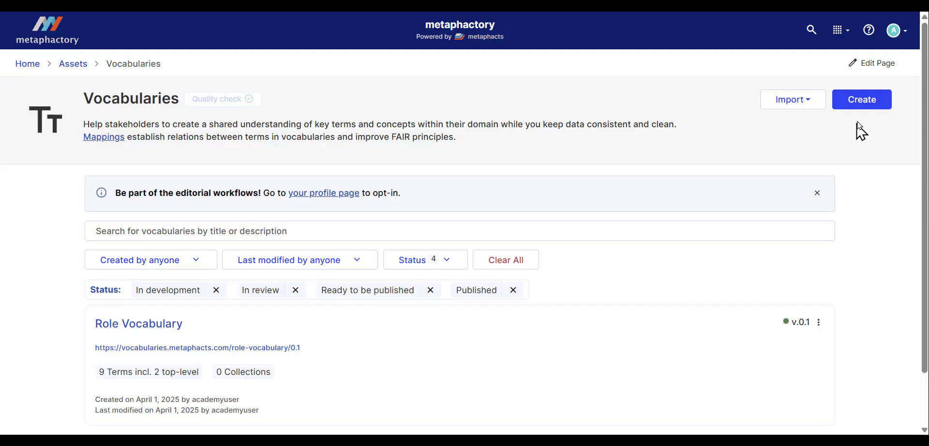
click(870, 104)
click(349, 102)
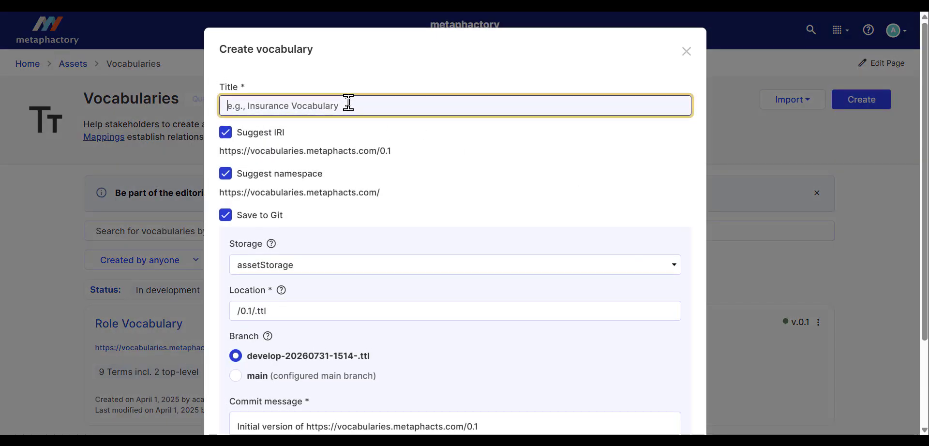
text(Industry )
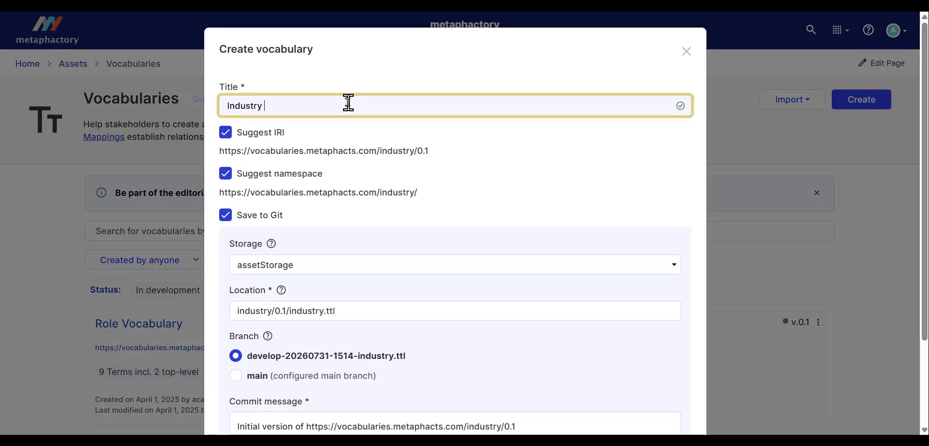
text(vocabulary)
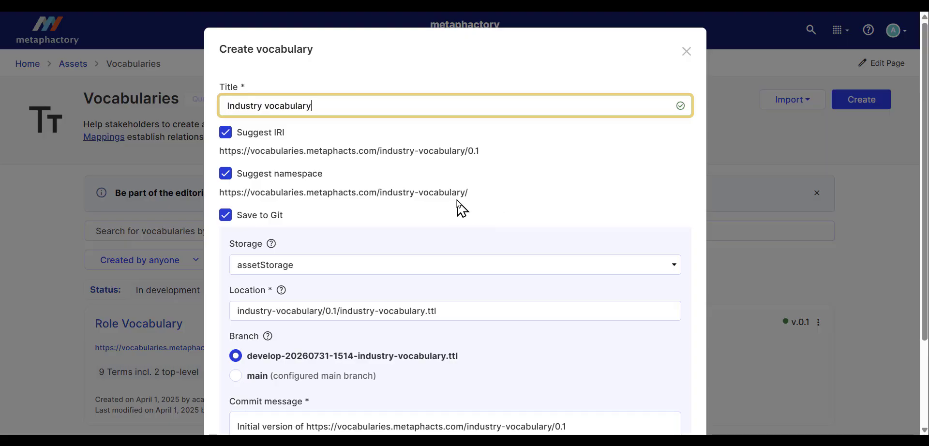
click(224, 175)
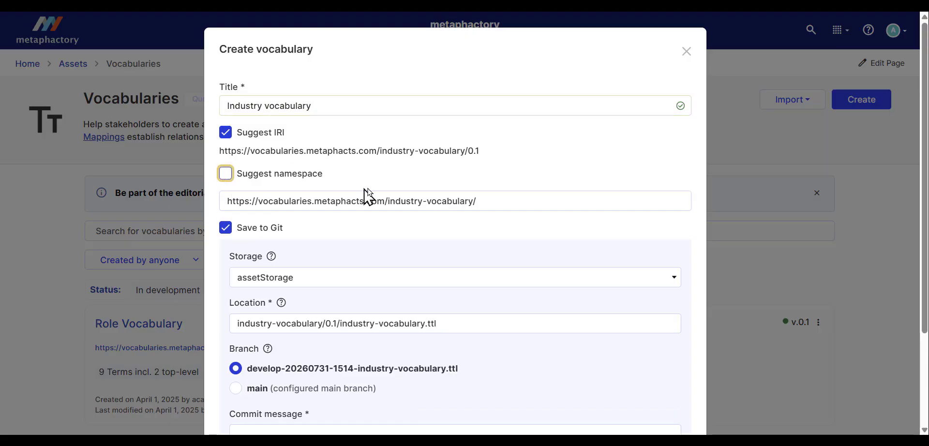
click(225, 175)
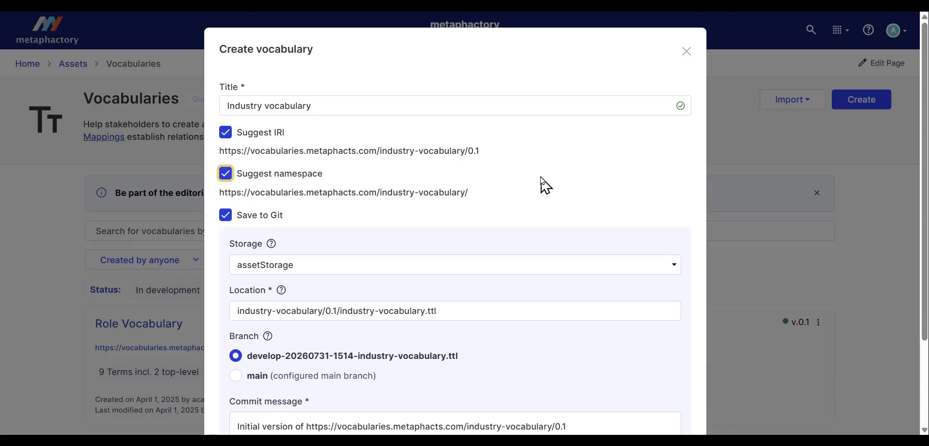
scroll(546, 184, down, 3)
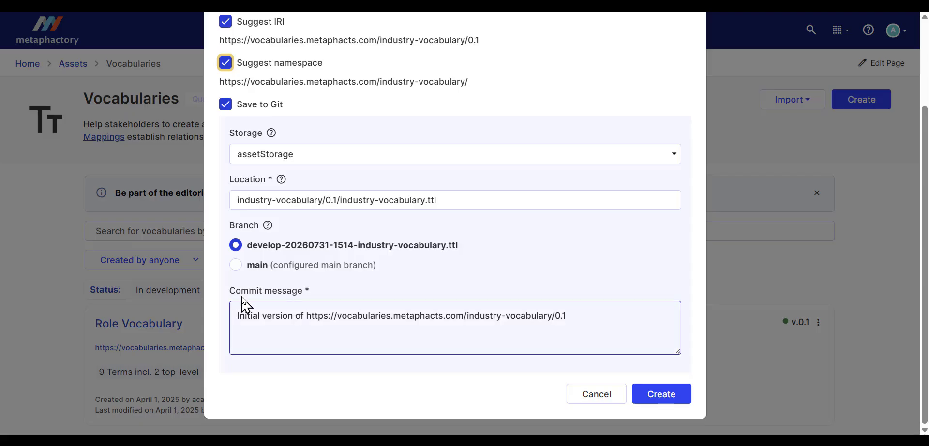
click(662, 397)
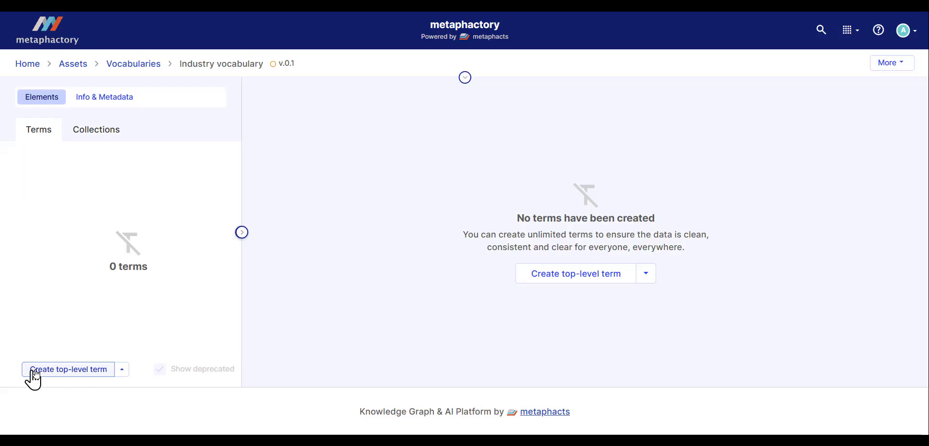
Step: Edit the new vocabulary's metadata and enter the description "This vocabulary captures the terms for industries"
click(88, 100)
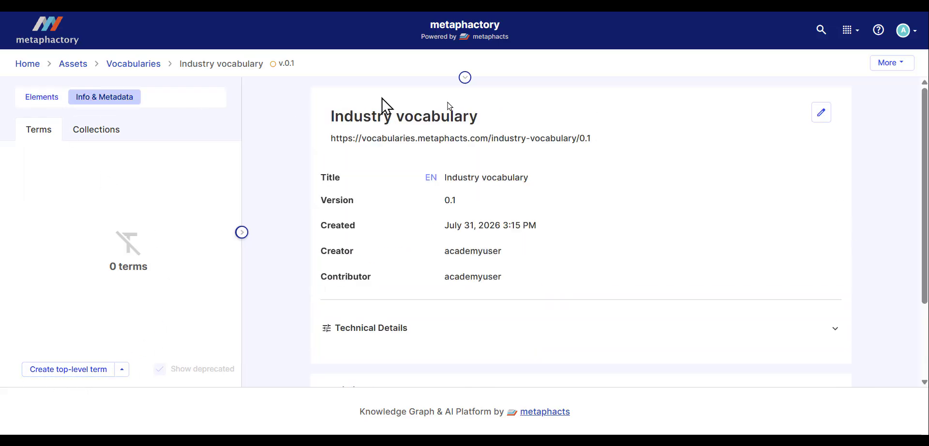
click(819, 113)
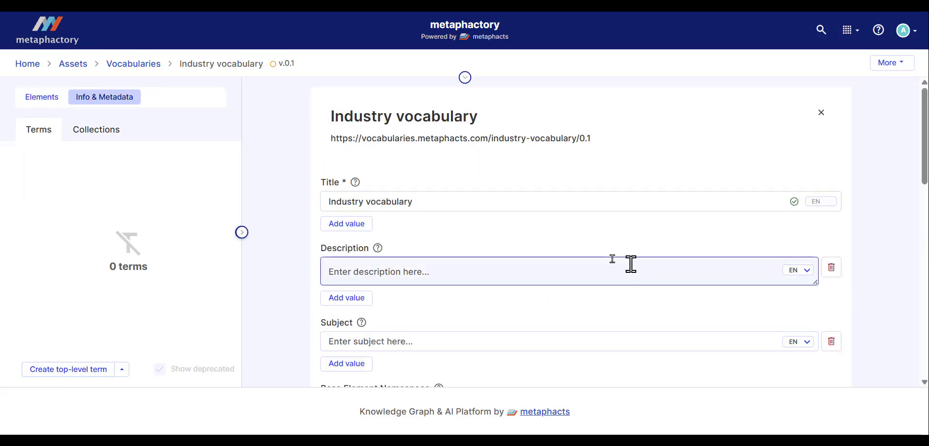
scroll(648, 248, down, 5)
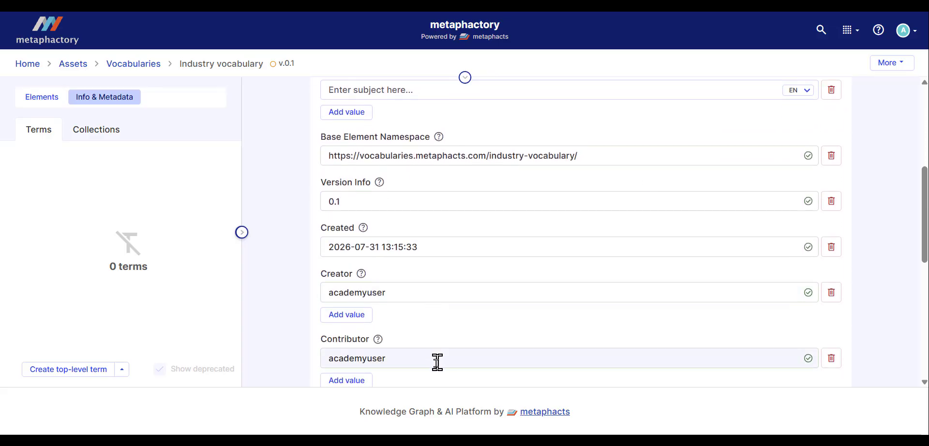
scroll(439, 282, up, 5)
click(443, 277)
text(Th)
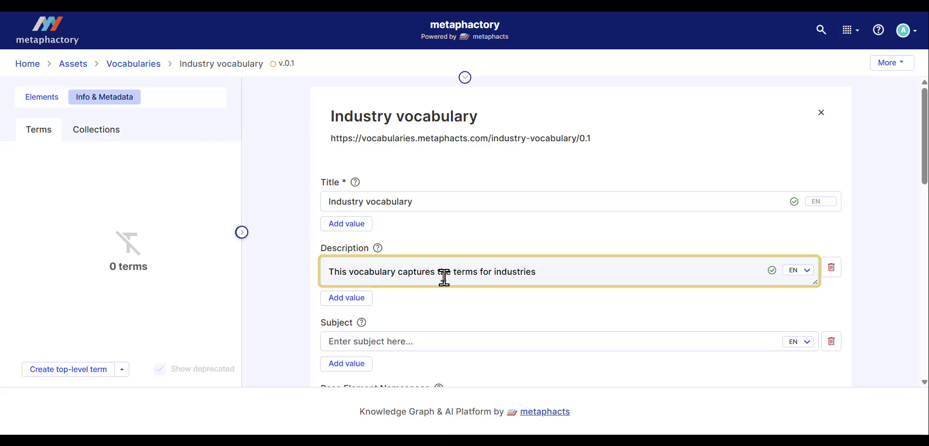
Step: Review the remaining metadata fields, such as creator, publisher and license, and save the vocabulary's metadata
scroll(701, 222, down, 1)
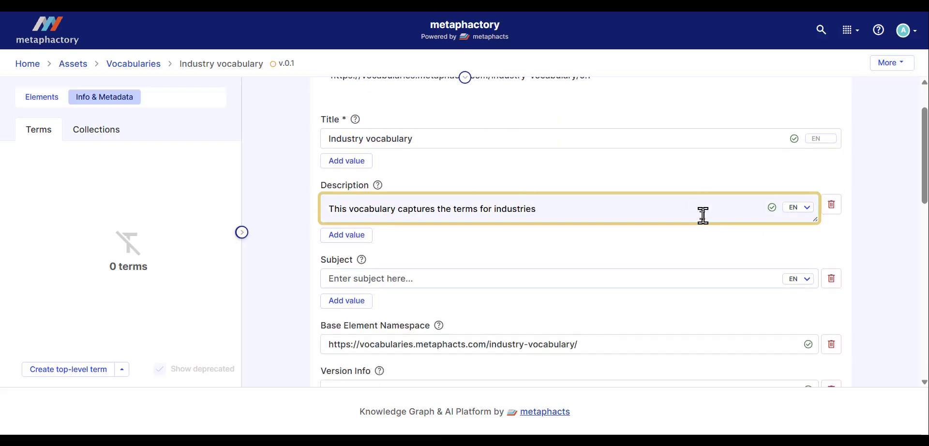
scroll(729, 251, down, 4)
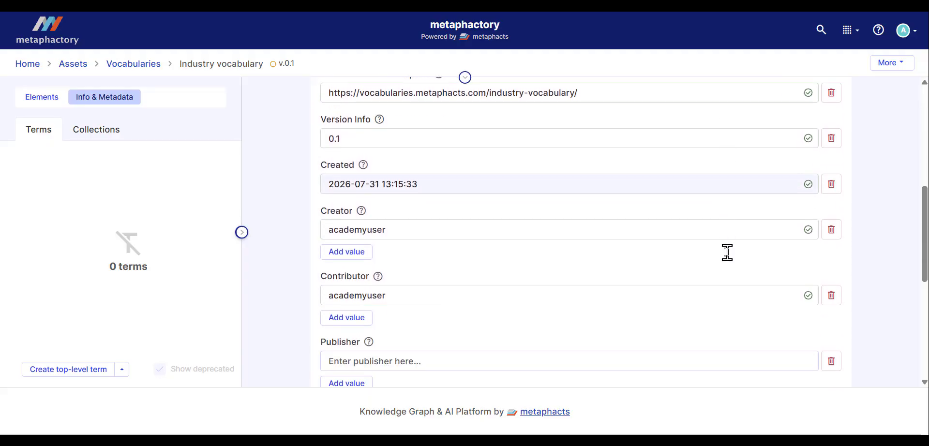
scroll(727, 252, down, 1)
click(402, 304)
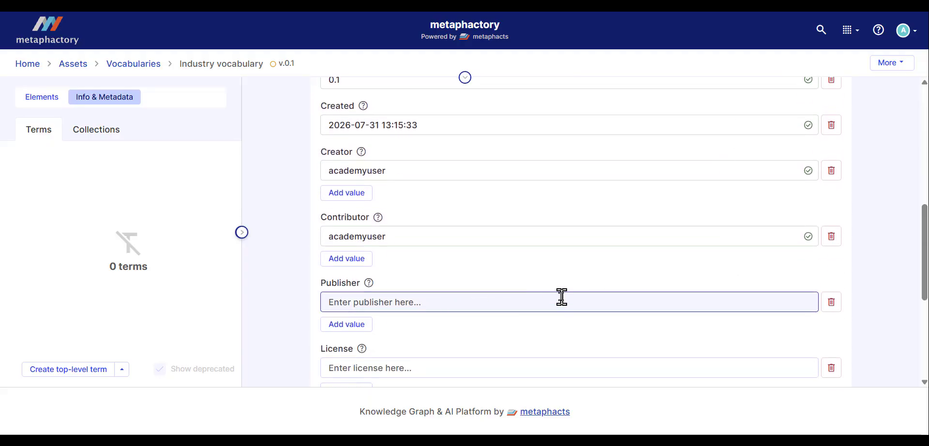
scroll(561, 297, up, 6)
triple_click(580, 271)
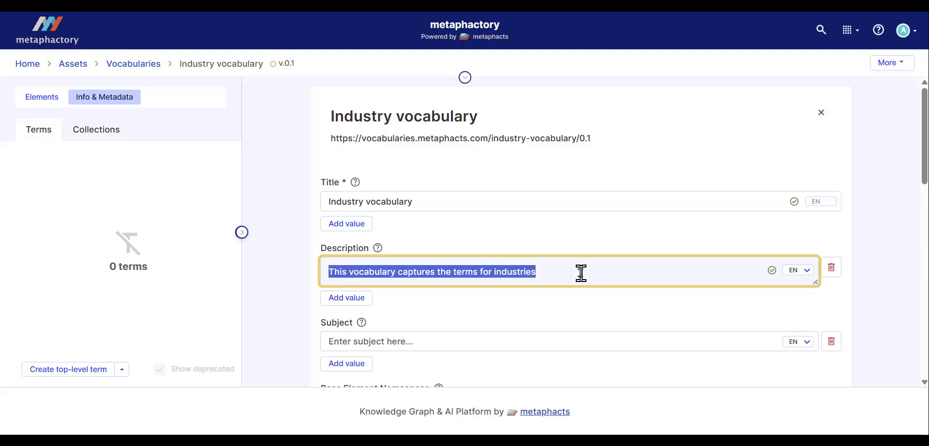
click(591, 300)
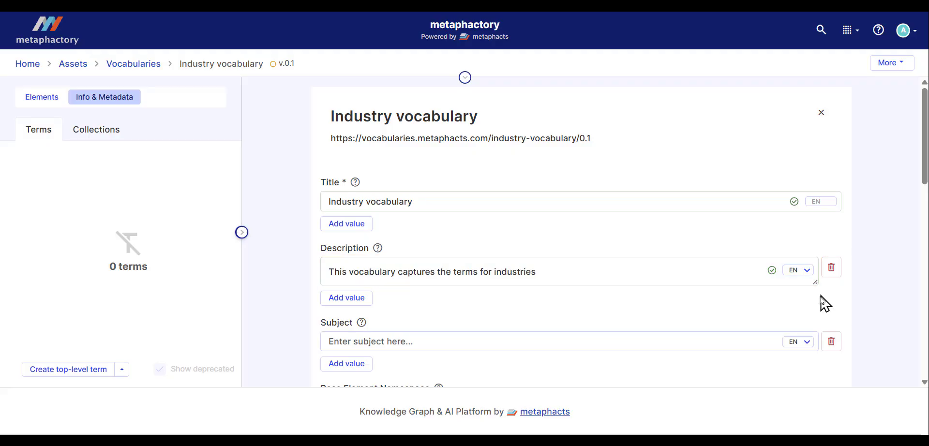
scroll(827, 319, down, 10)
click(814, 236)
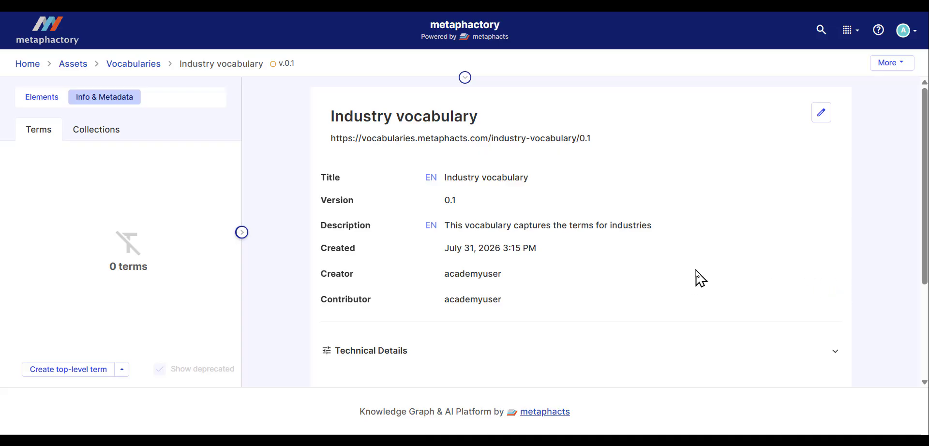
Step: Compare the modified vocabulary metadata with its created version and examine the highlighted description change
scroll(698, 278, down, 3)
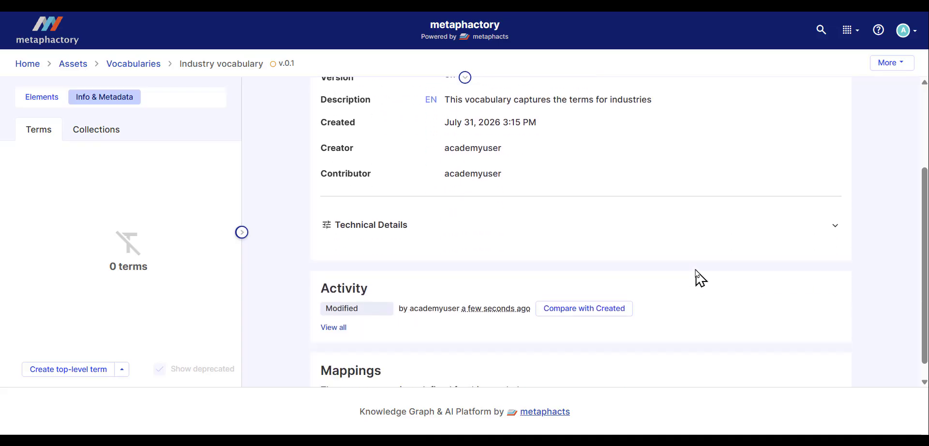
click(553, 312)
scroll(636, 284, up, 3)
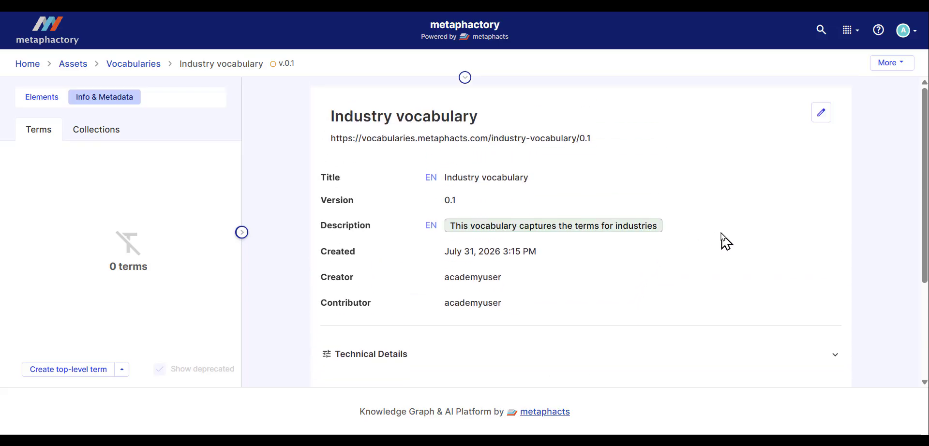
drag(702, 222, 456, 220)
double_click(456, 225)
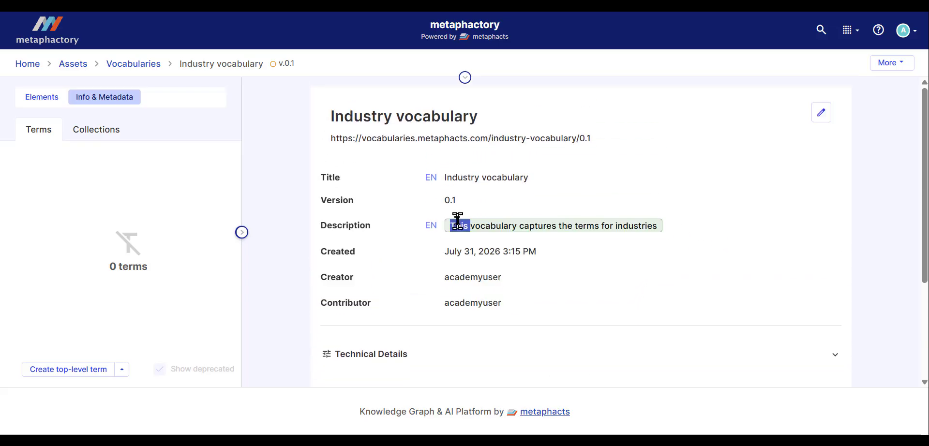
click(726, 244)
scroll(762, 256, down, 3)
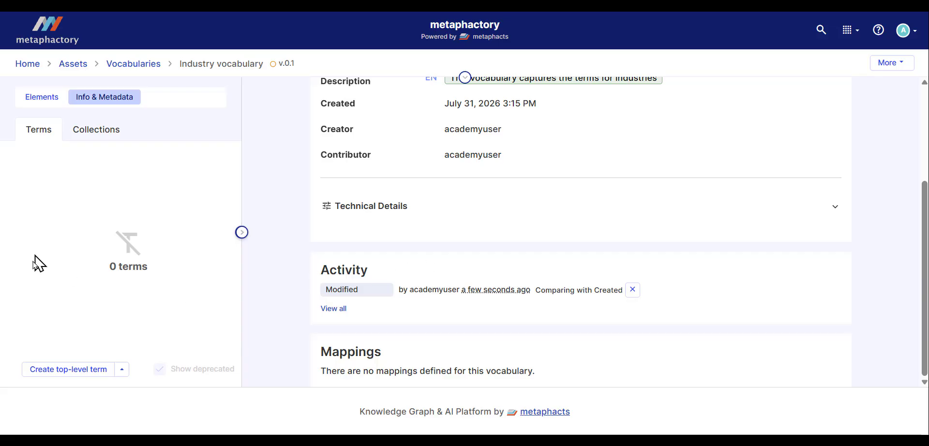
Step: Create the top-level terms Science, Technology and Health in the vocabulary in one batch
click(121, 370)
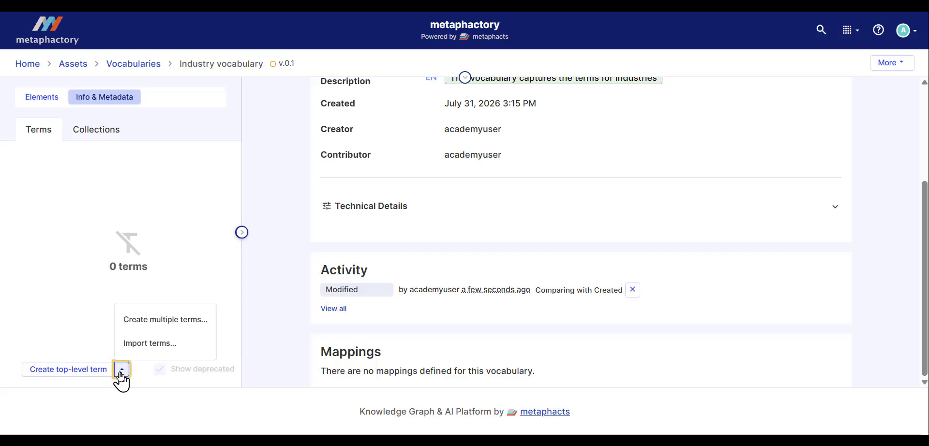
click(162, 330)
click(332, 99)
text(s)
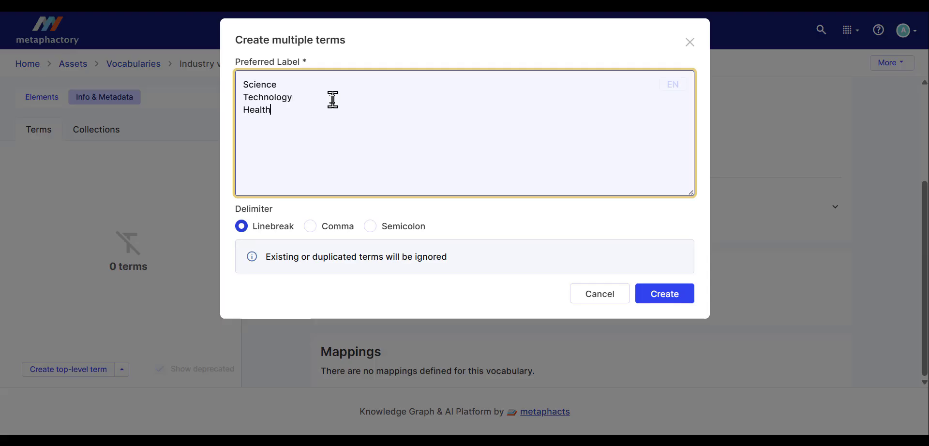
click(660, 295)
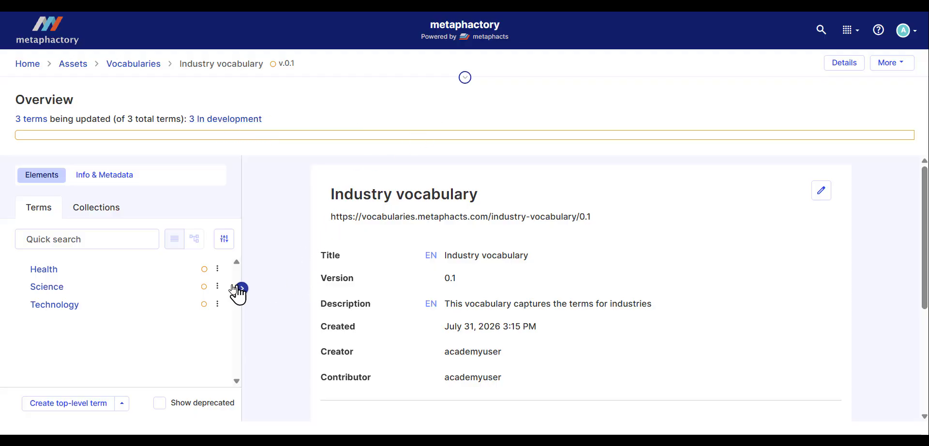
Step: Create a narrower term under Science with the preferred label "Physics"
click(217, 289)
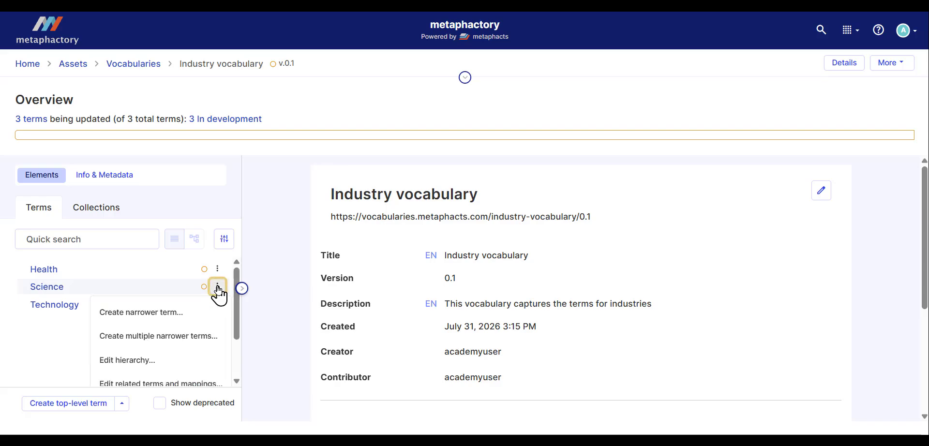
click(186, 315)
click(374, 132)
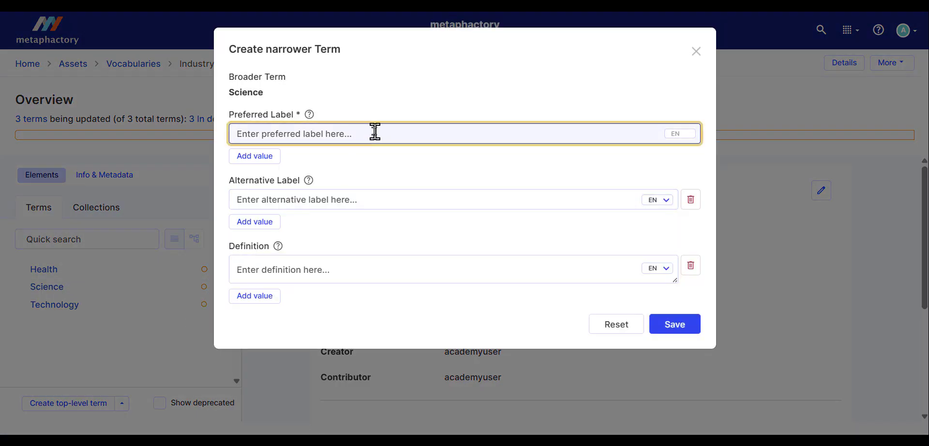
text(Physic)
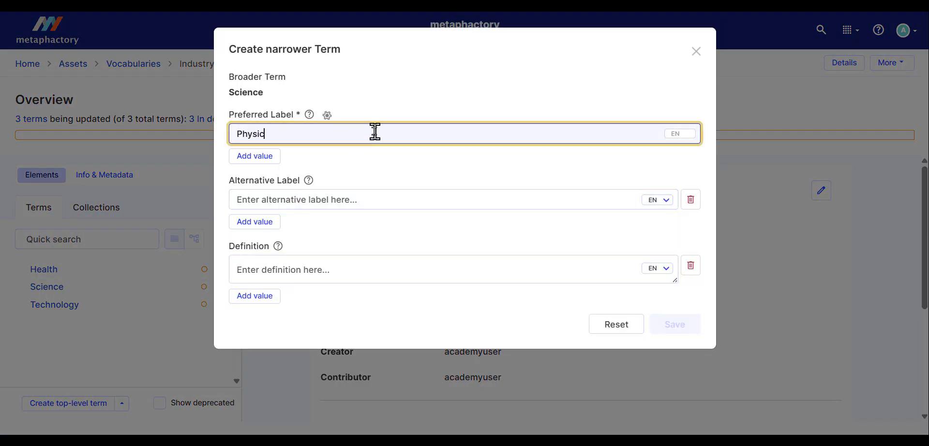
text(s)
click(676, 329)
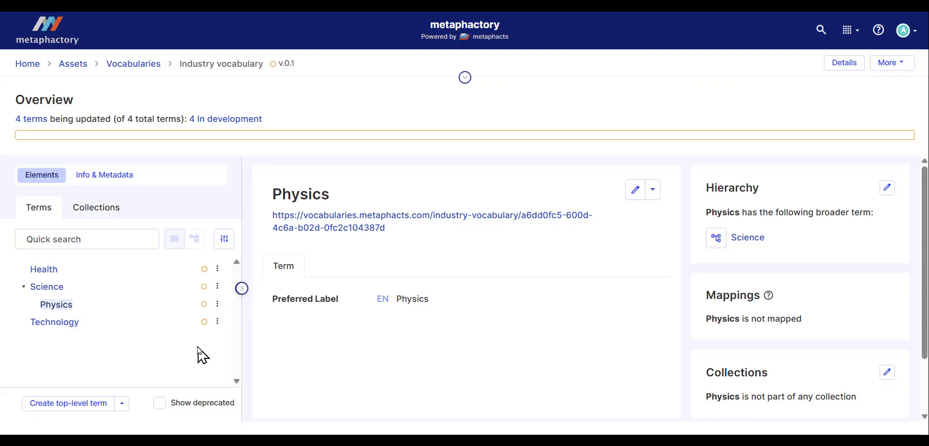
Step: Set the status of the Technology term to In review
click(218, 321)
scroll(219, 329, down, 2)
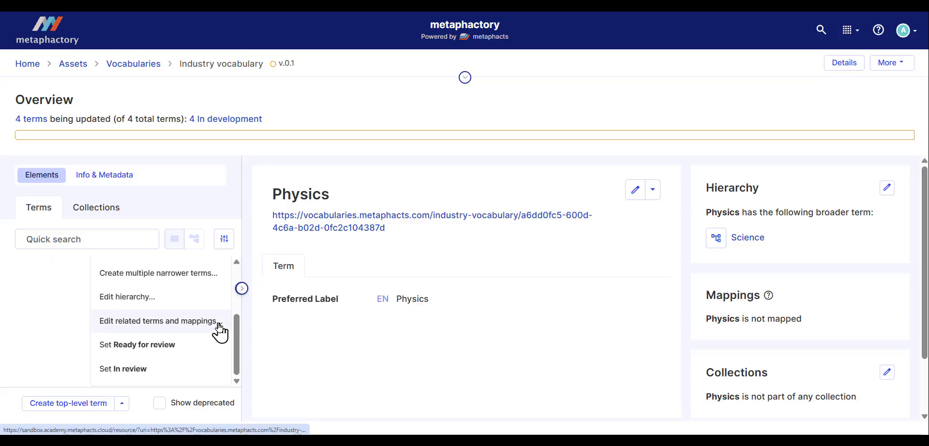
click(164, 371)
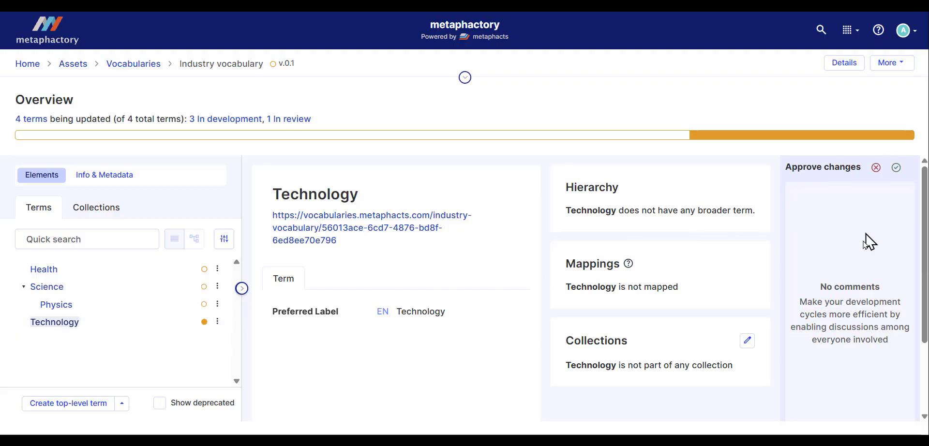
Step: Approve the changes to the Technology term and set its status to Accepted for publication
scroll(869, 242, down, 2)
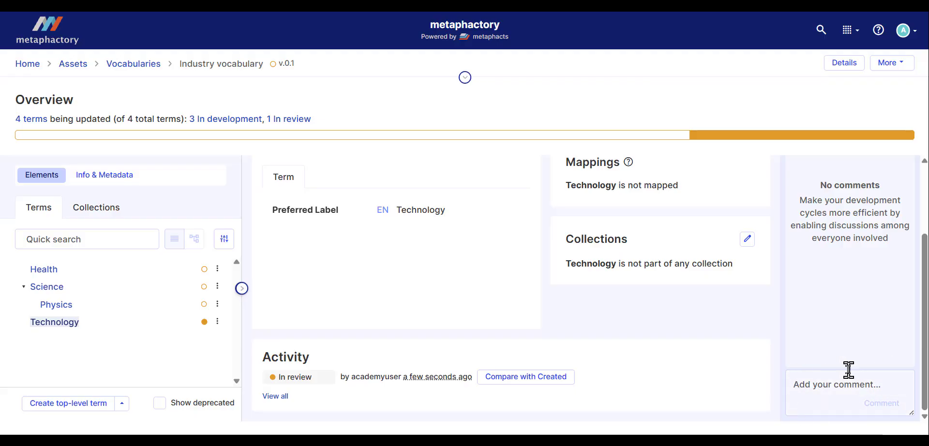
scroll(854, 182, up, 2)
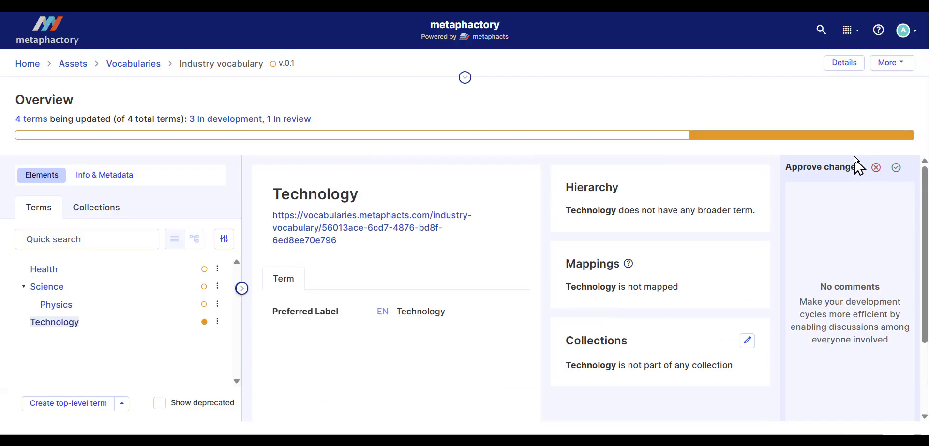
click(896, 169)
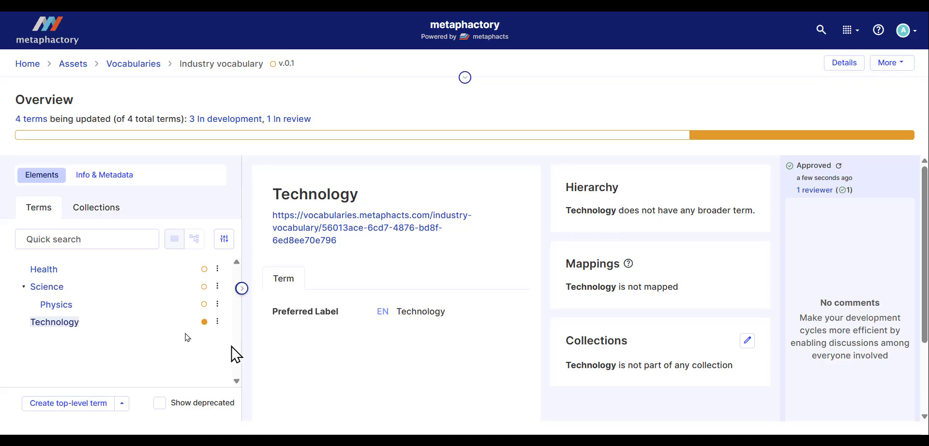
click(217, 322)
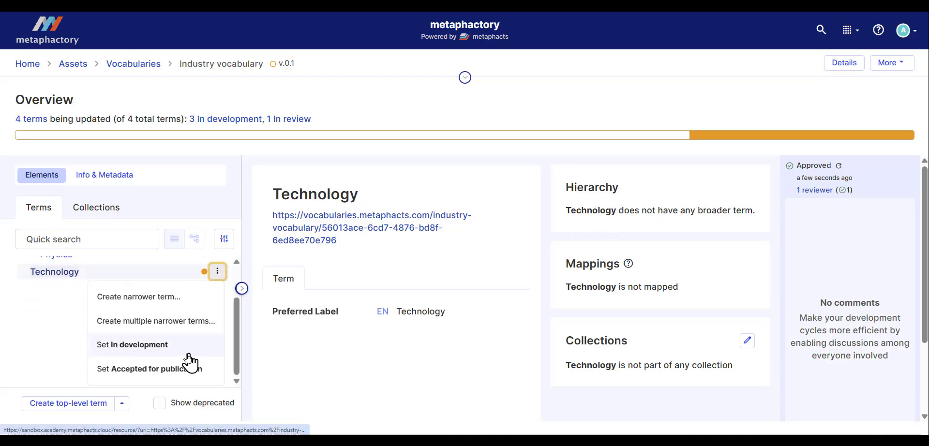
click(173, 370)
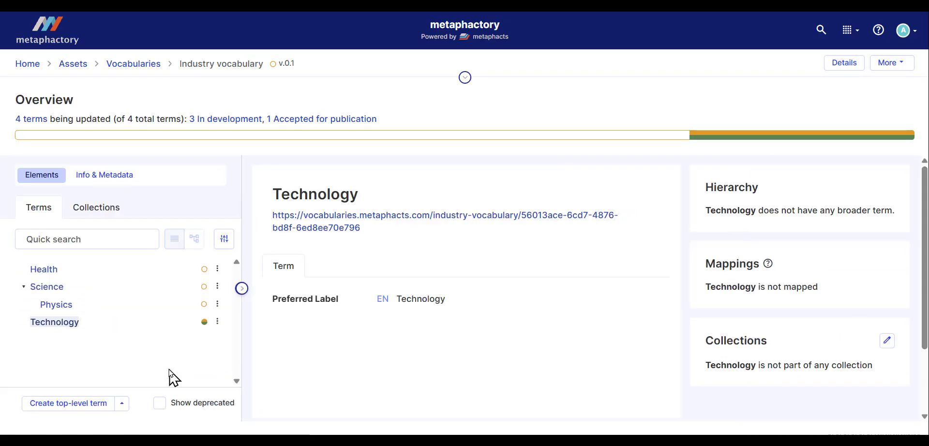